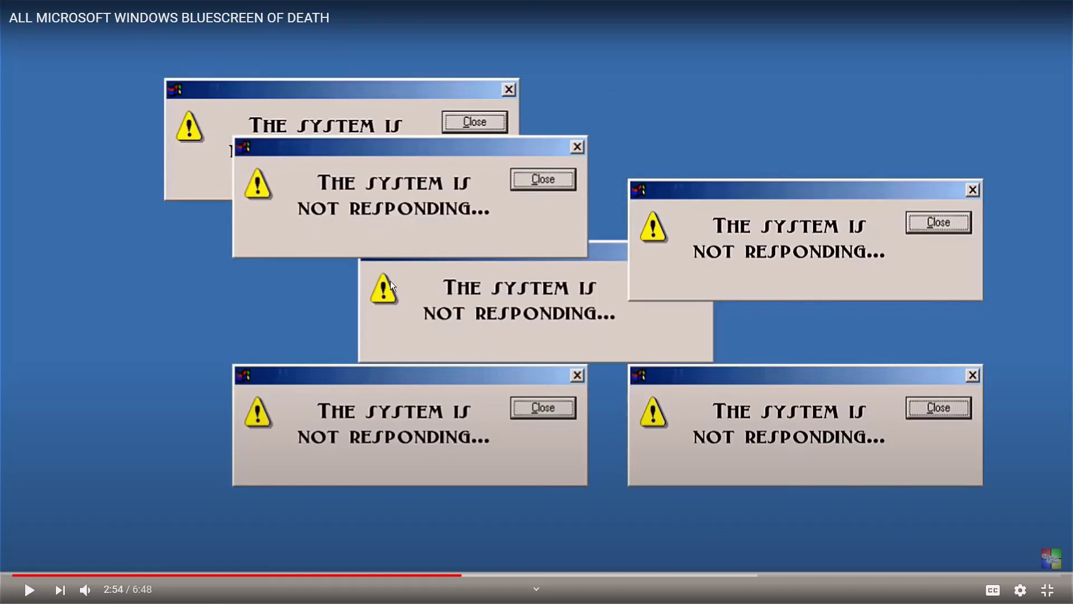
Resume the blue-screen compilation and pause it on the Windows Server 2003 boot screen.
click(372, 283)
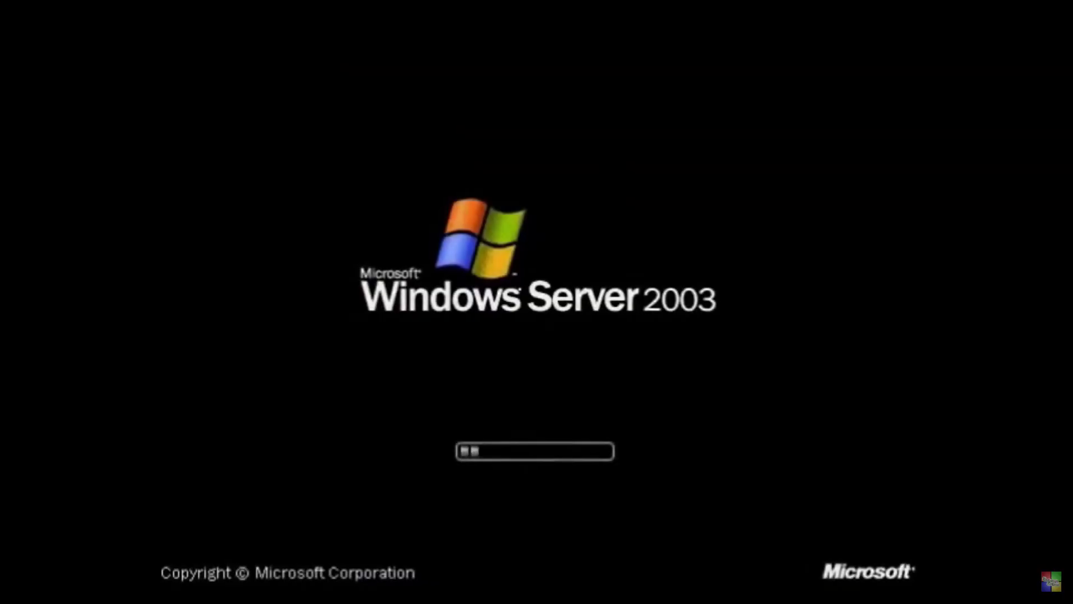
click(86, 517)
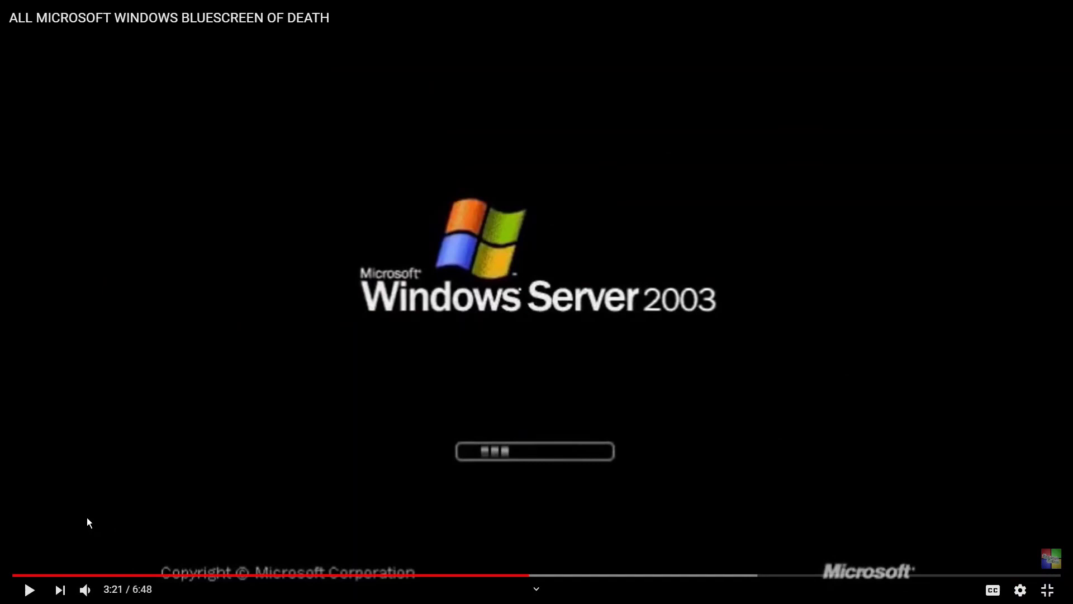
Resume the compilation, then pause briefly on the Longhorn startup screen.
click(86, 518)
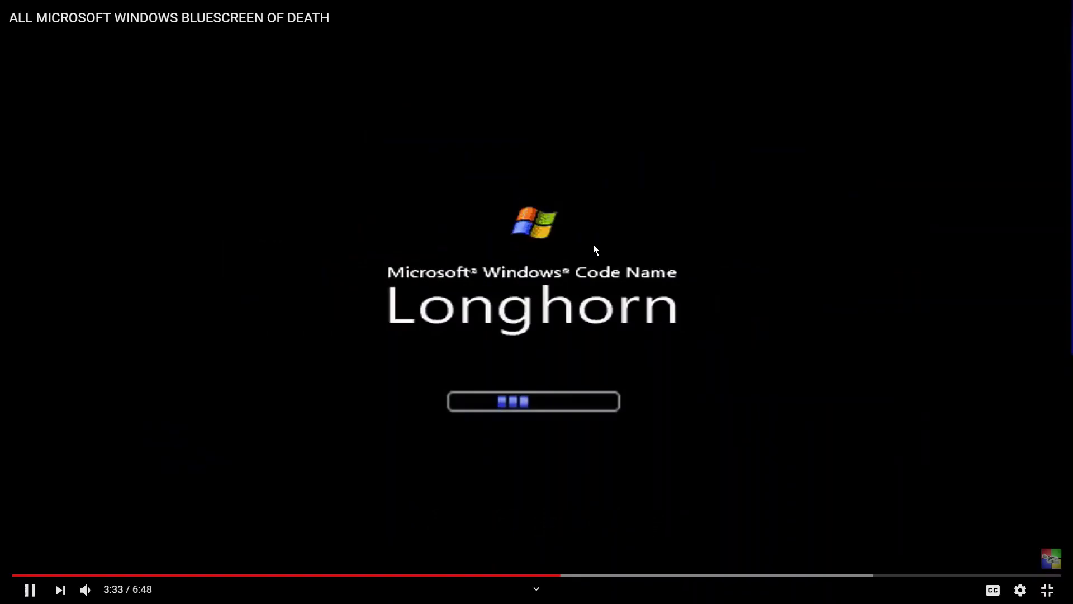
click(593, 244)
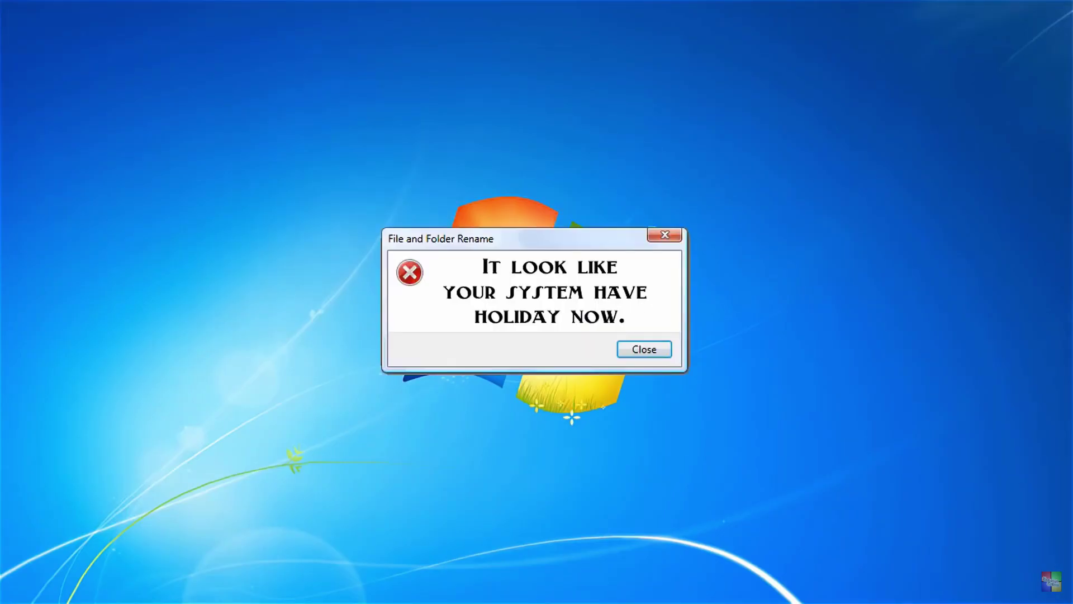
Resume the compilation and let it run past the 'on holiday' error dialog.
click(535, 222)
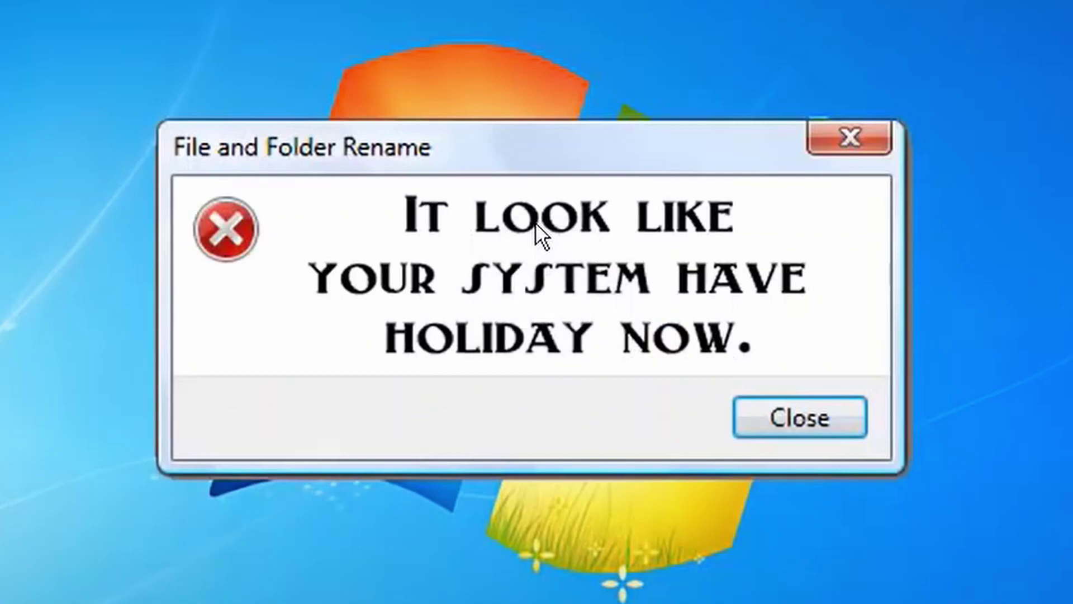